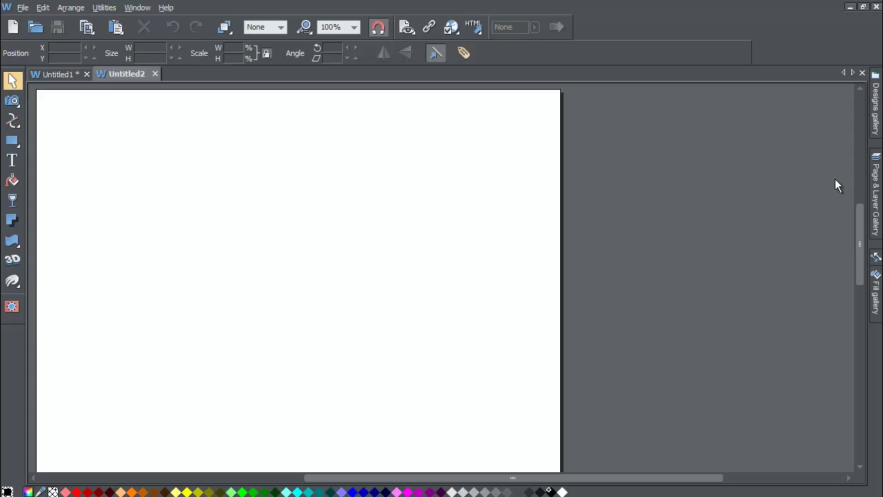
Check which galleries are enabled in the program's list of galleries.
left_click(101, 9)
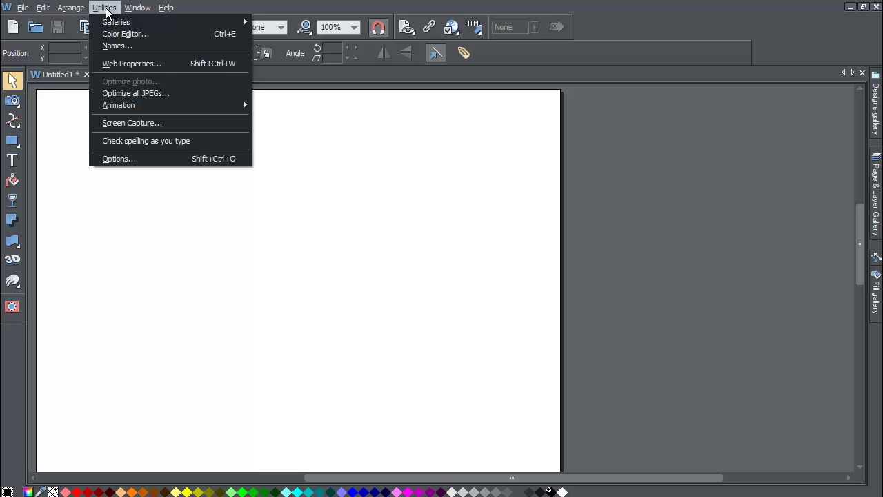
mouse_move(126, 24)
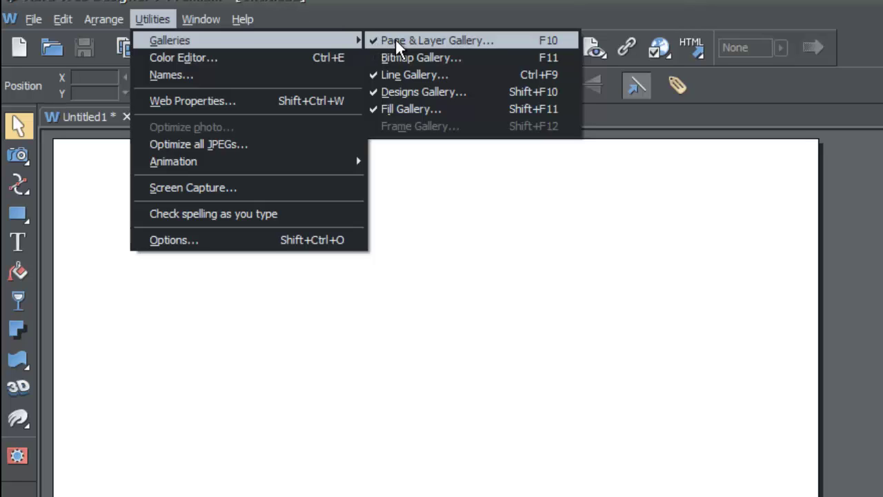
left_click(623, 306)
key("ctrl+n")
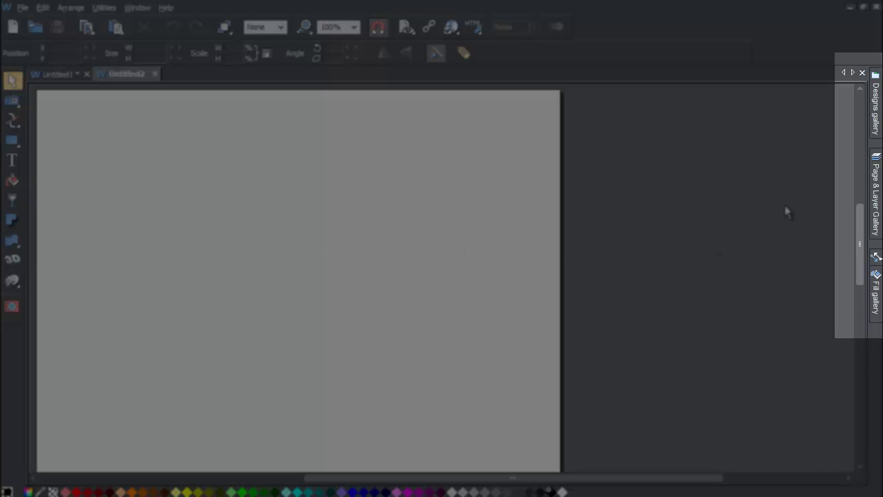
Try to rename the index page as "fjosidf" in the Page & Layer Gallery, then decline the rename.
left_click(873, 197)
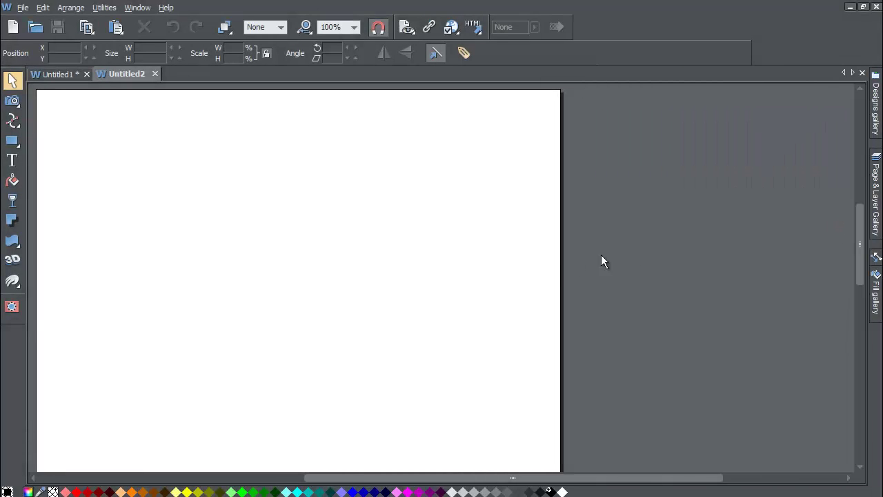
left_click(876, 205)
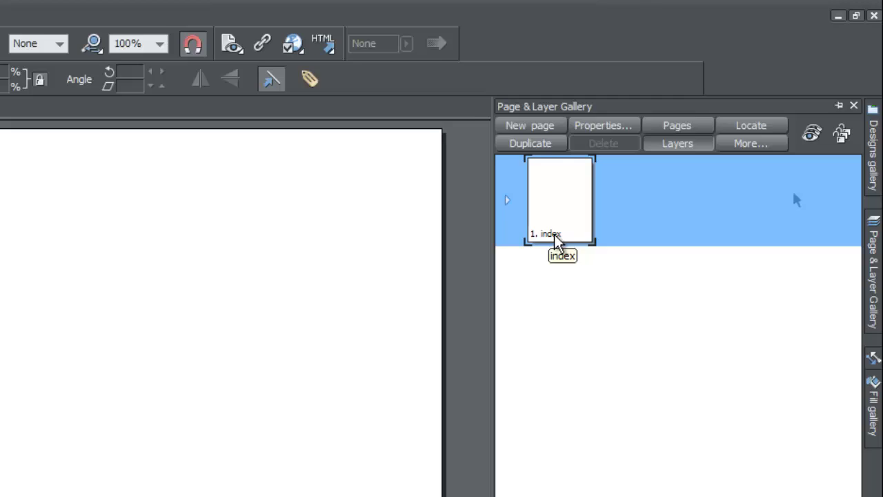
left_click(554, 234)
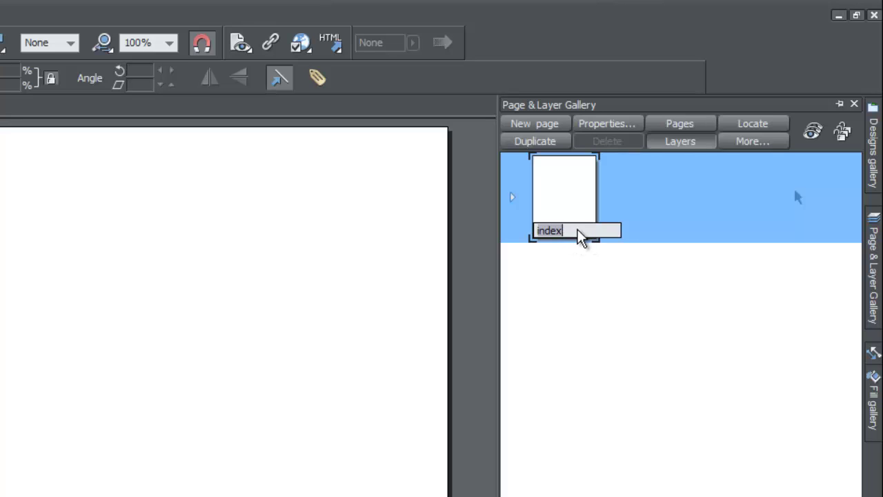
type("fjosidf")
key("Return")
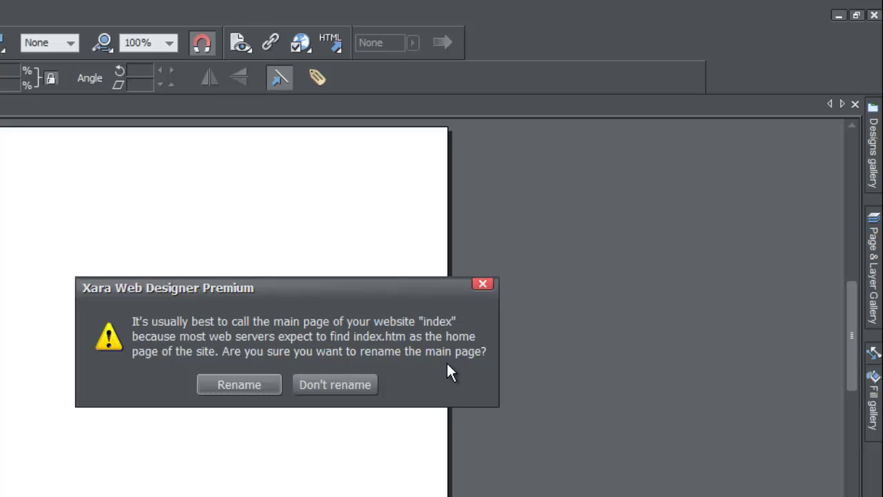
left_click(358, 384)
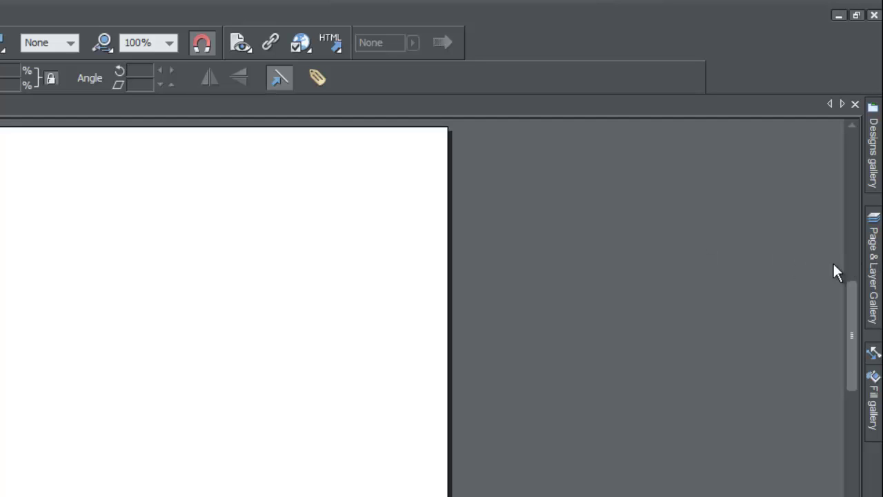
Add a new page after the index page in the Page & Layer Gallery and collapse its layer list.
left_click(876, 278)
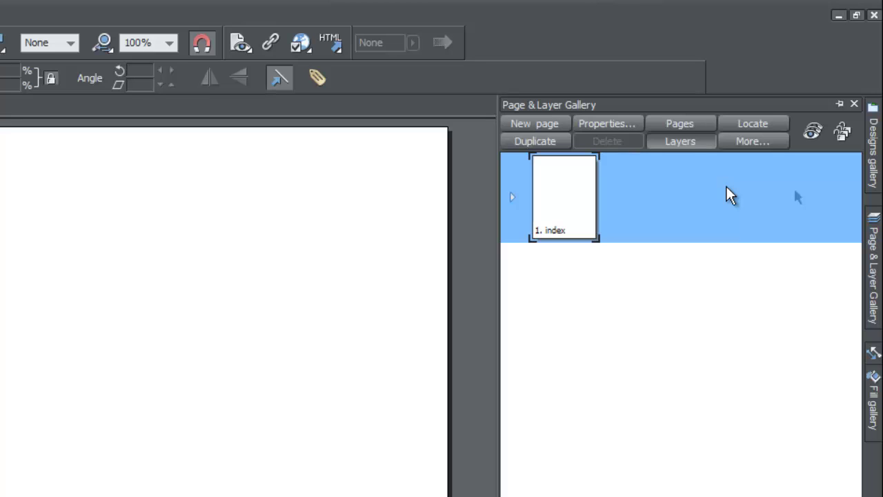
left_click(546, 125)
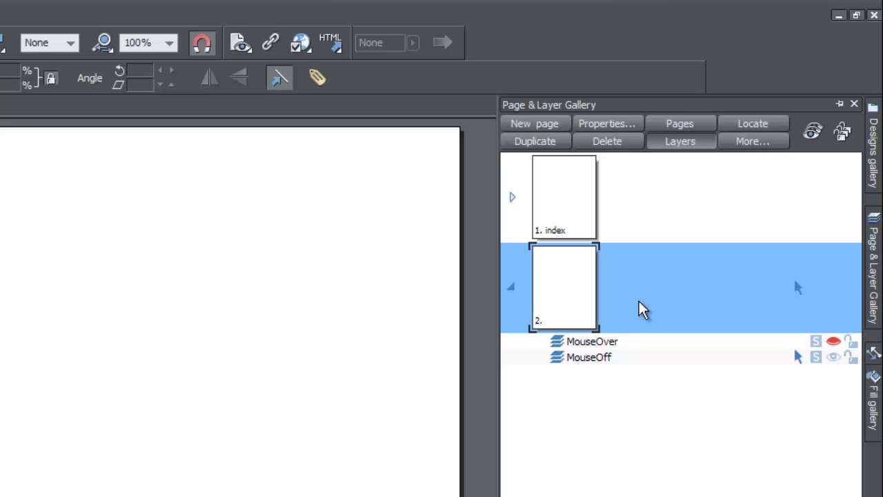
left_click(513, 292)
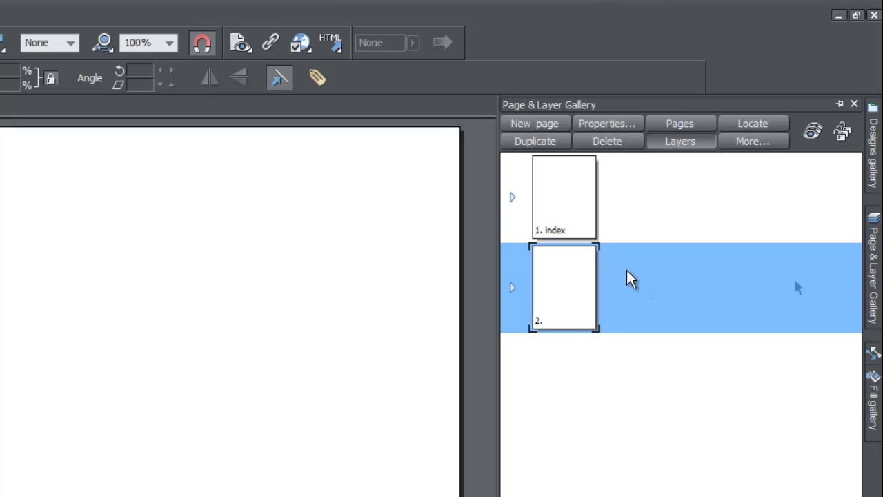
Draw three rounded rectangles on the index page, the left one about 253 × 188 px and the lower-right one about 222 × 175 px.
left_click(572, 202)
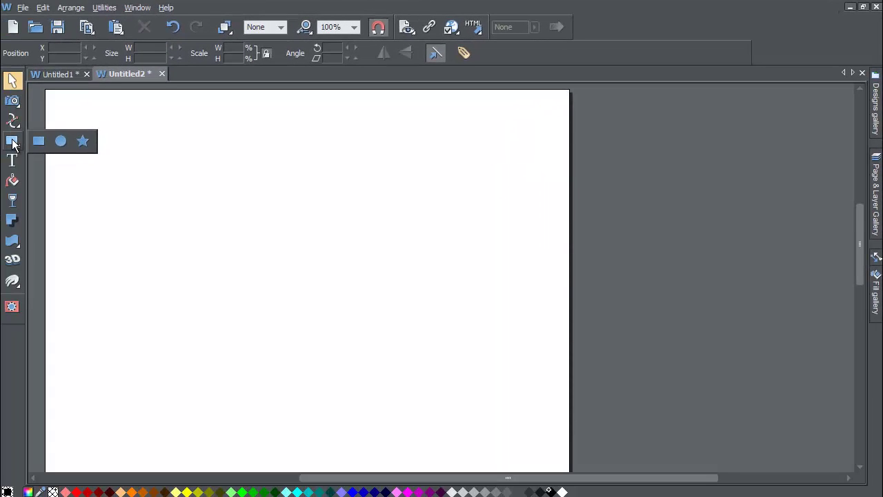
left_click(12, 143)
left_click_drag(116, 203, 288, 333)
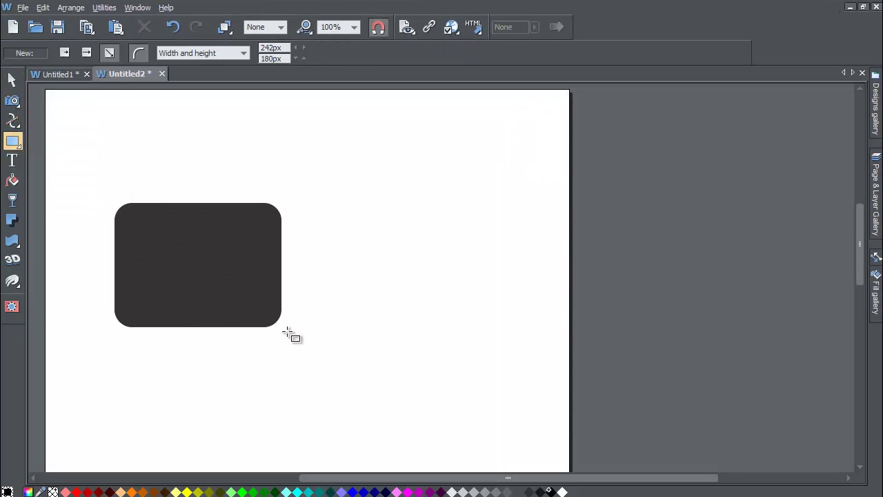
left_click_drag(304, 173, 415, 264)
left_click_drag(316, 283, 470, 404)
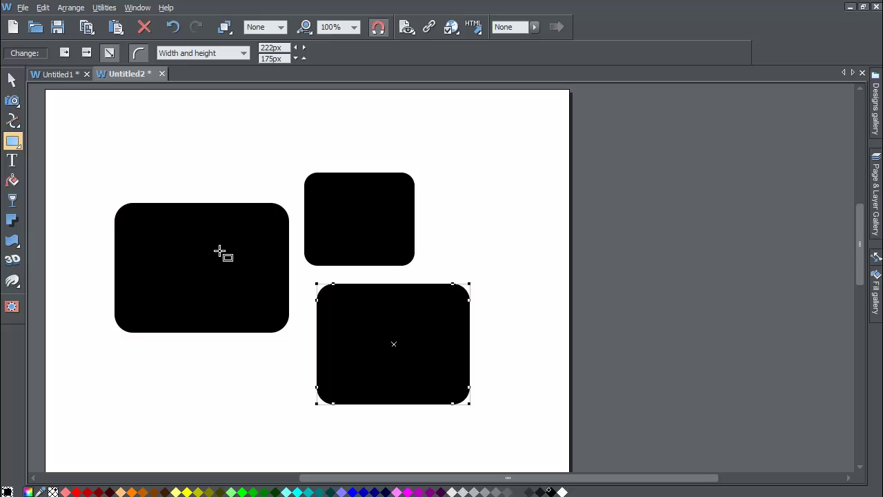
Fill the lower-right rectangle with dark red and the left rectangle with green 19c55f using the Color editor.
left_click(27, 492)
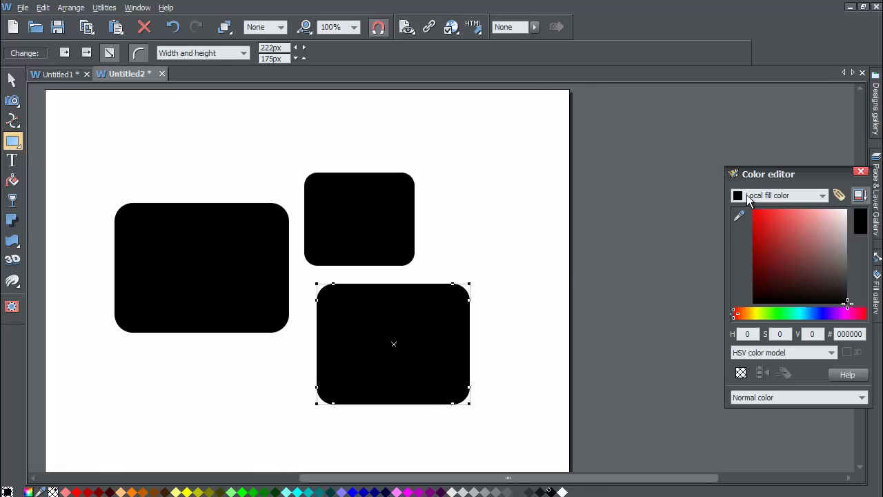
left_click_drag(792, 171, 538, 151)
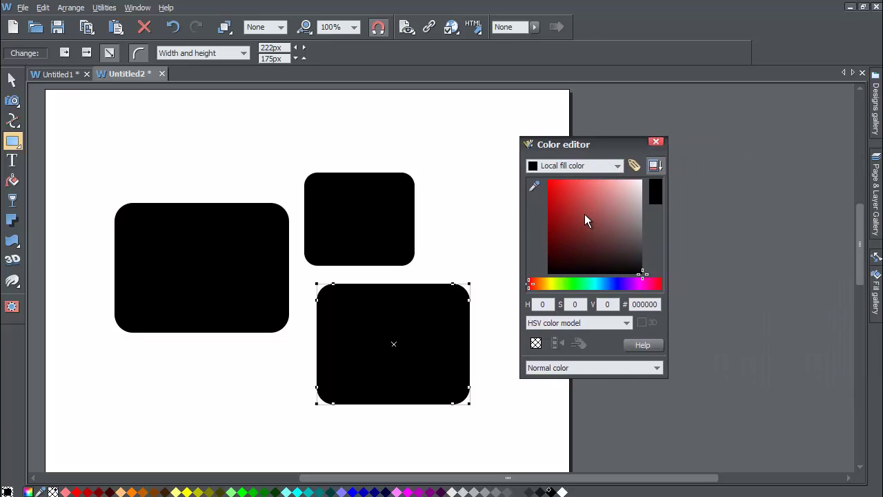
left_click_drag(585, 214, 563, 205)
left_click(233, 272)
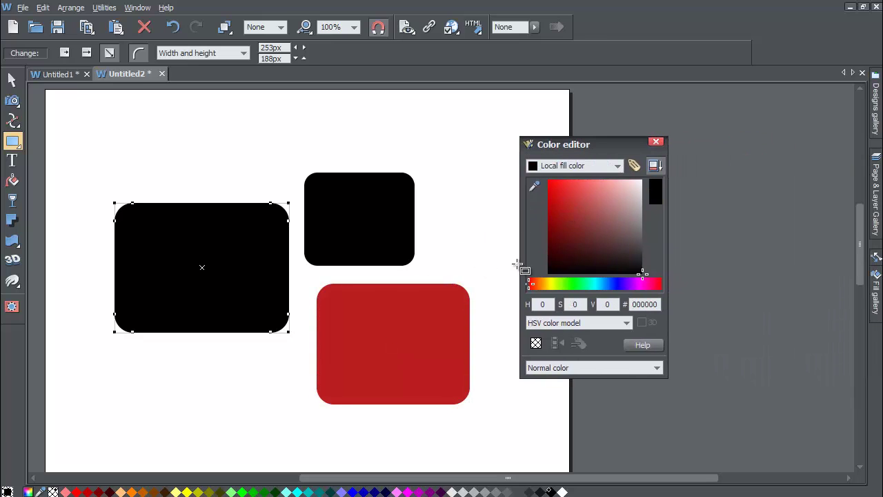
left_click(583, 284)
left_click_drag(579, 236, 559, 201)
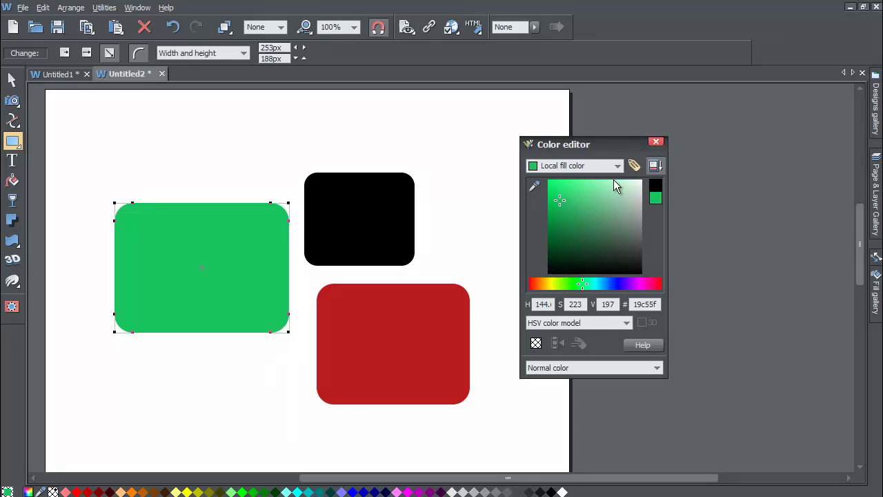
left_click(656, 142)
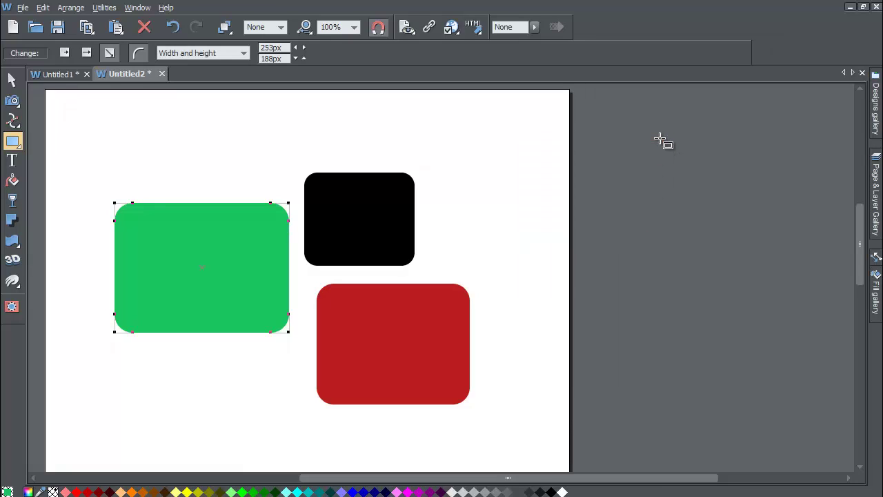
Compare the index page with page 2 by switching between them in the Page & Layer Gallery.
left_click(876, 204)
left_click(874, 201)
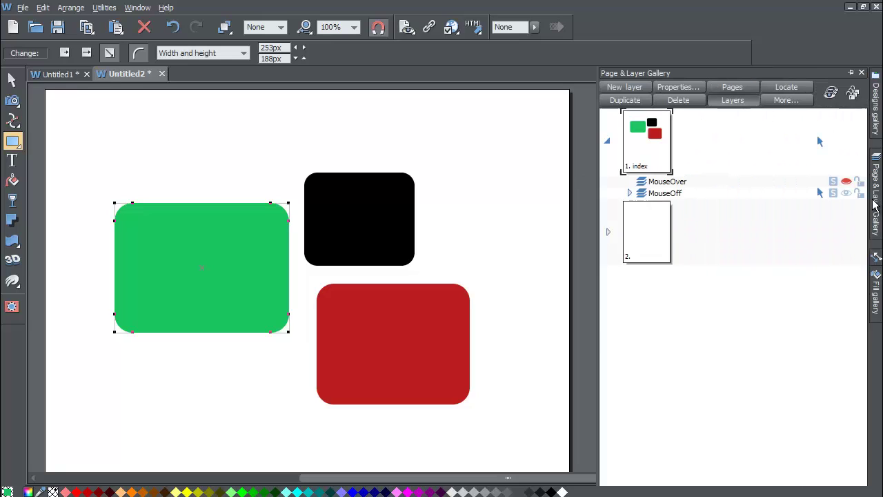
left_click(653, 232)
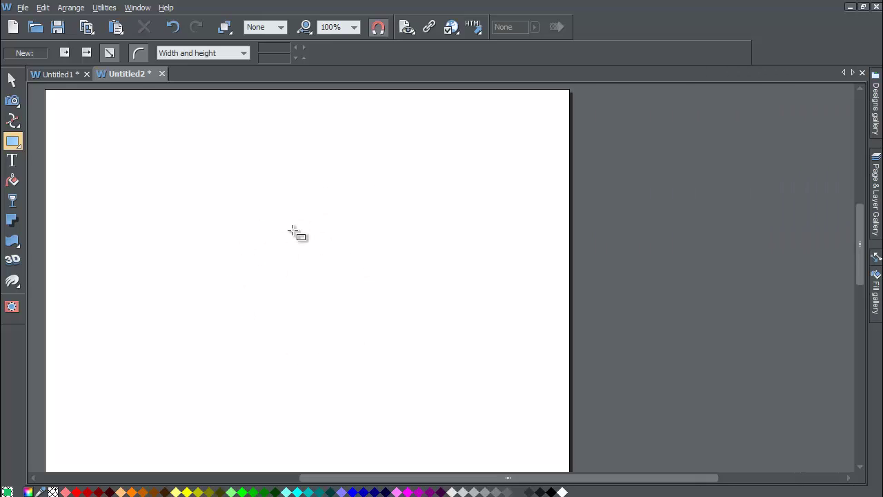
left_click(877, 199)
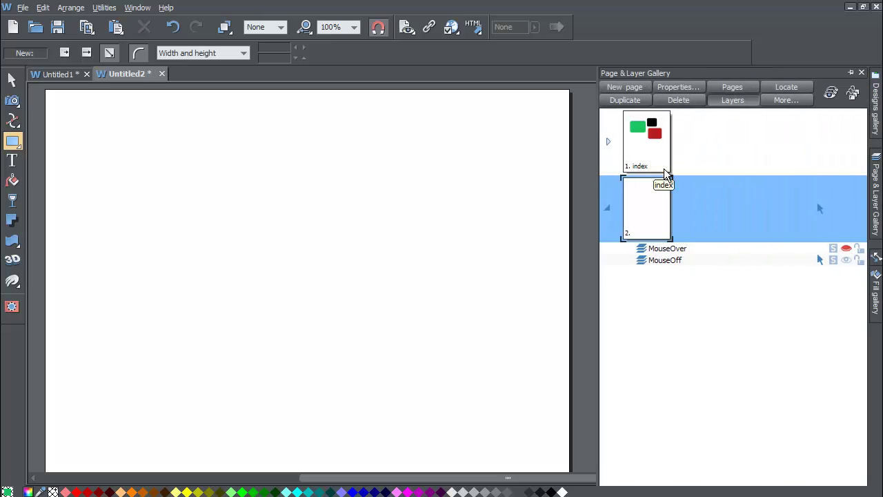
left_click(653, 153)
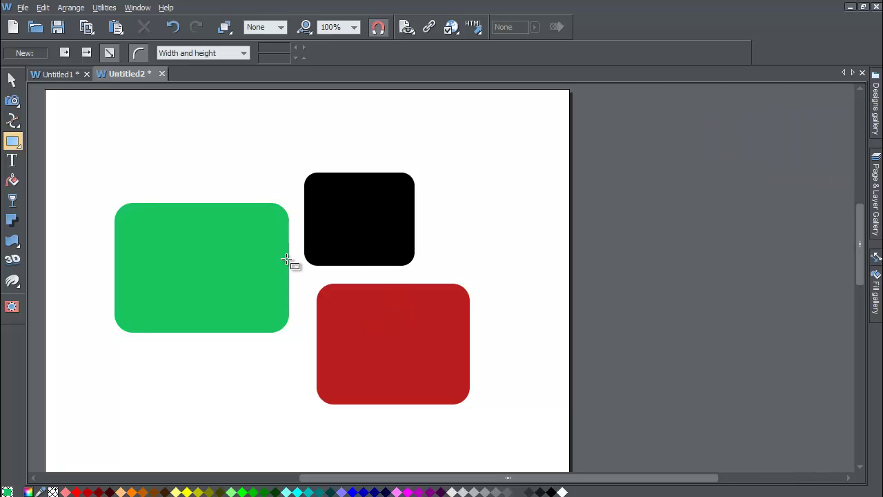
left_click(875, 181)
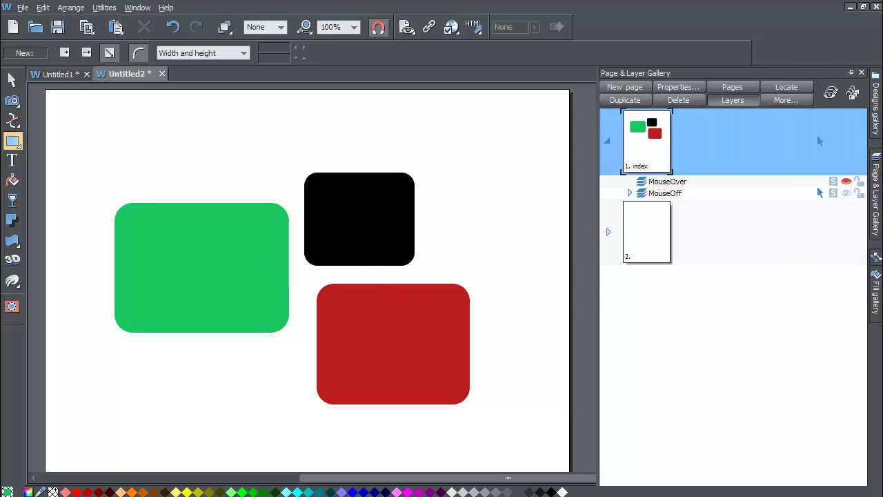
Draw four green rounded rectangles of different sizes on page 2, including ones about 157 × 123, 139 × 177 and 79 × 130 px.
left_click(650, 216)
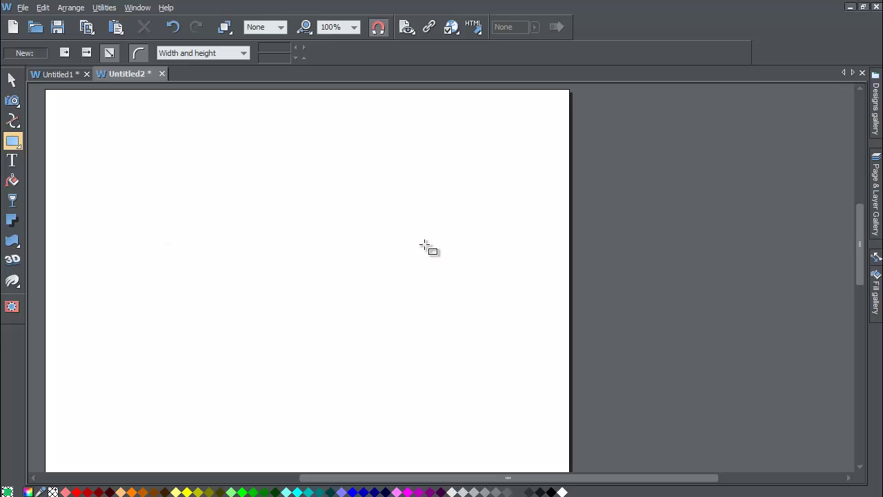
left_click(875, 191)
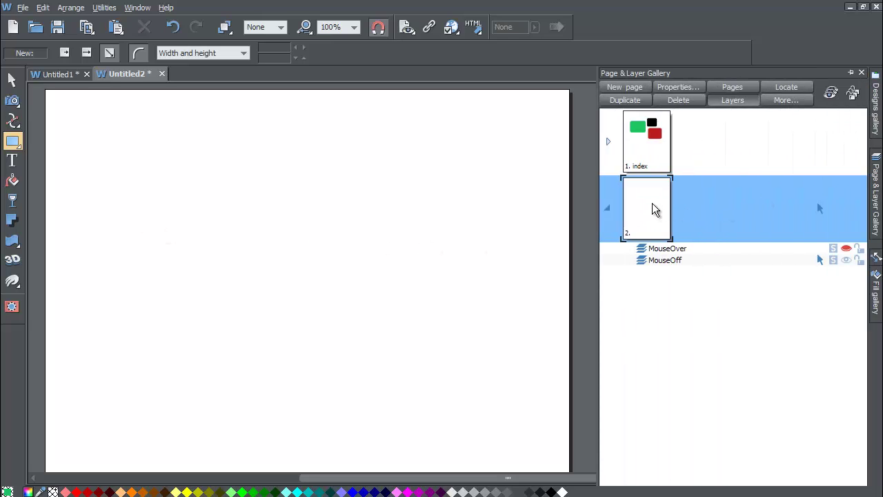
left_click_drag(132, 238, 241, 321)
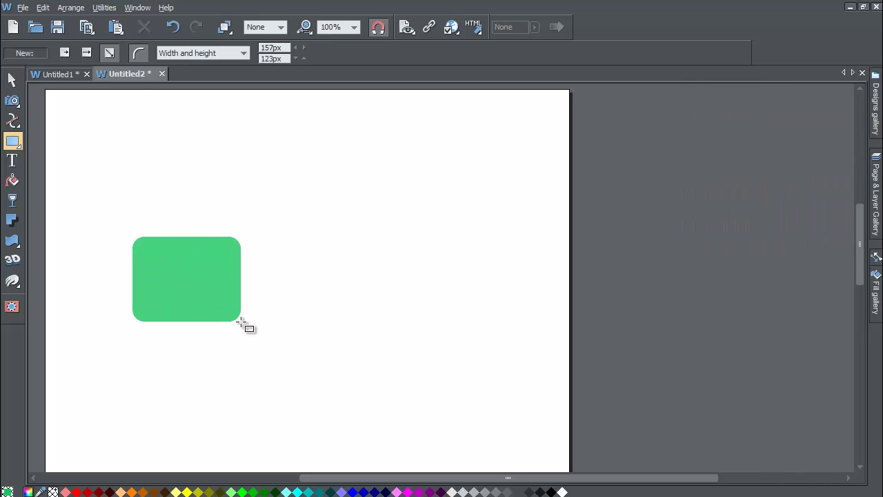
left_click_drag(306, 250, 402, 372)
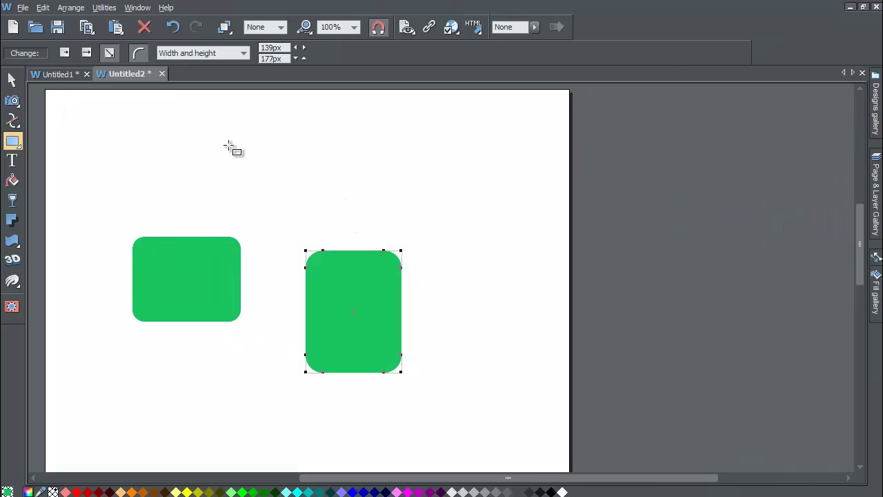
left_click_drag(228, 145, 346, 219)
left_click_drag(428, 178, 484, 268)
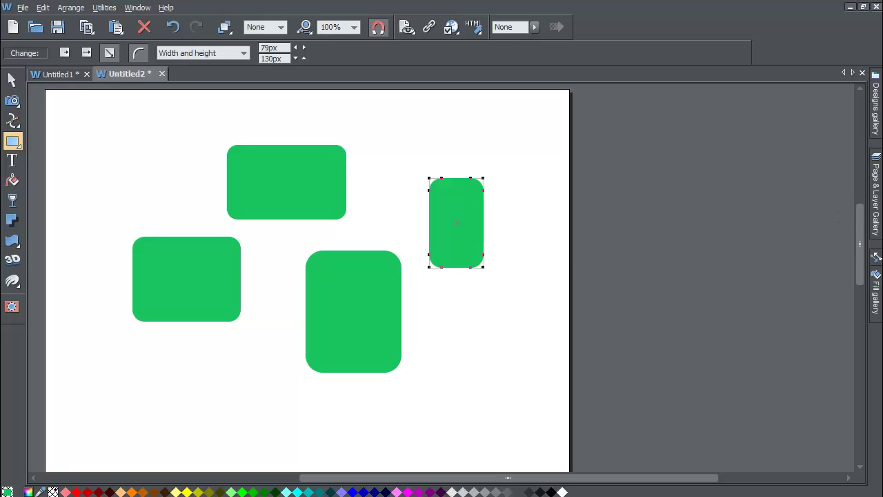
Open the Page & Layer Gallery and turn off its Auto Hide so it stays docked.
left_click(875, 200)
mouse_move(876, 200)
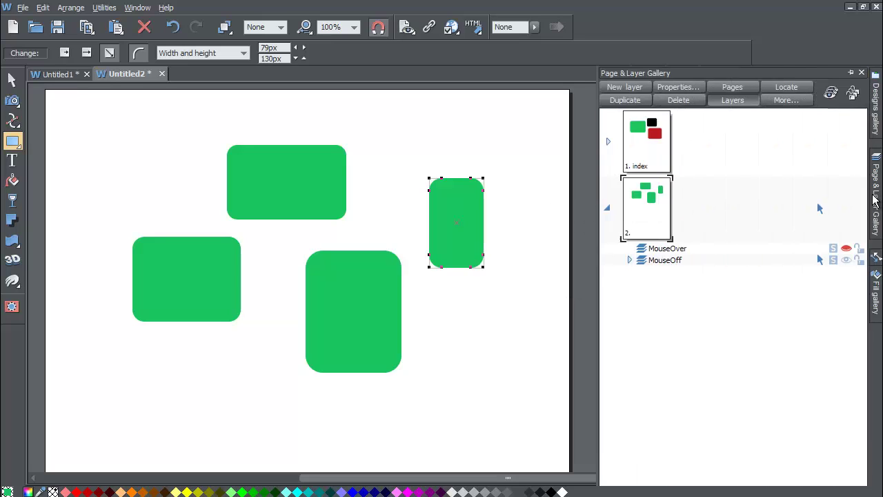
left_click(850, 76)
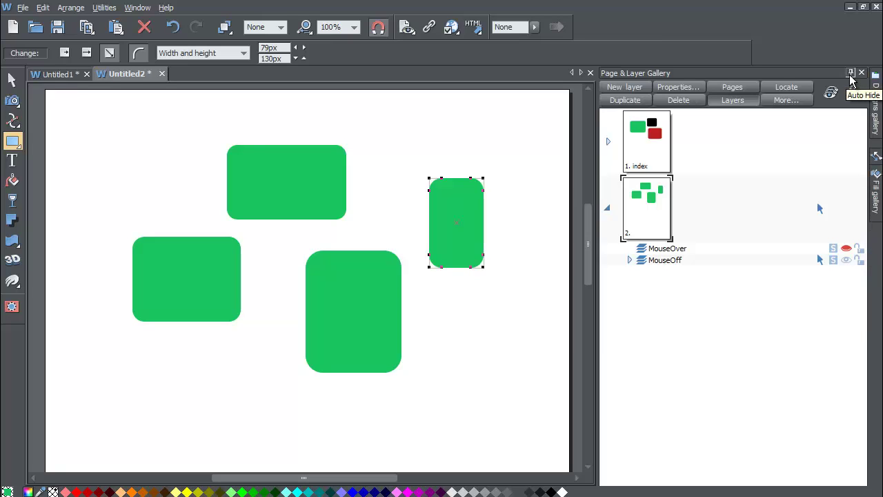
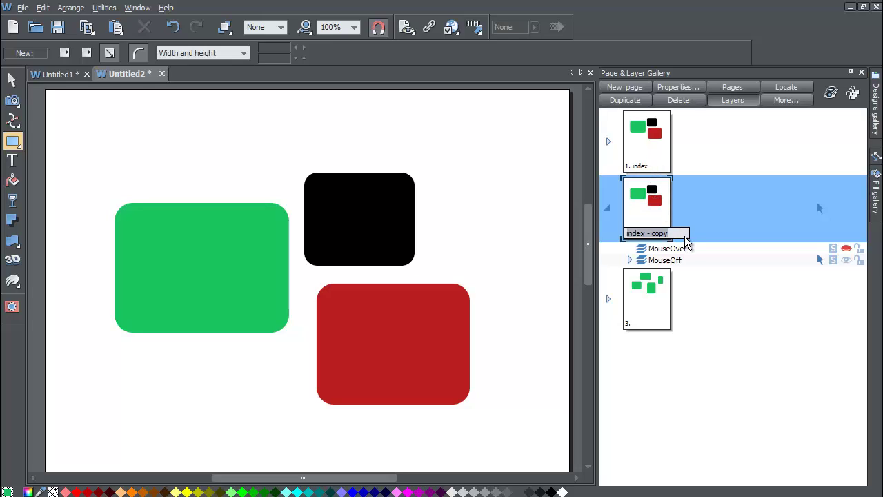
Rename the copy of the index page as "productsforicecream" and collapse its layer list.
type("pro")
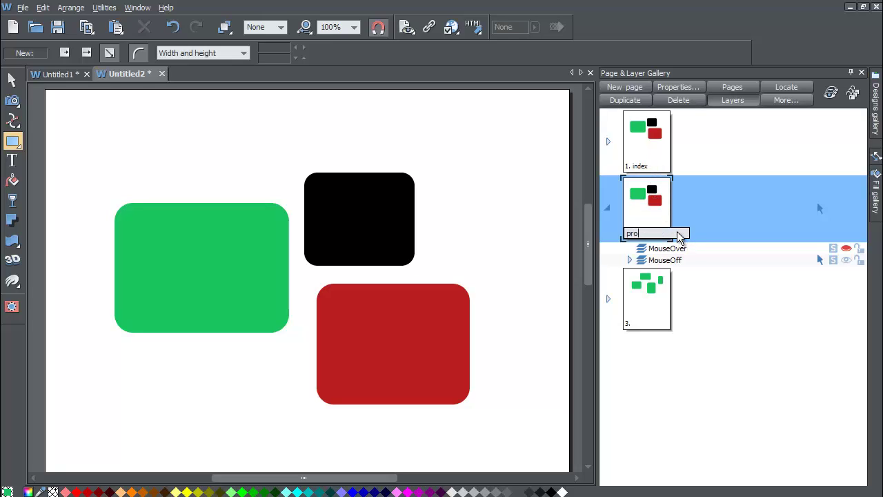
type("ductsforicecream")
key("Return")
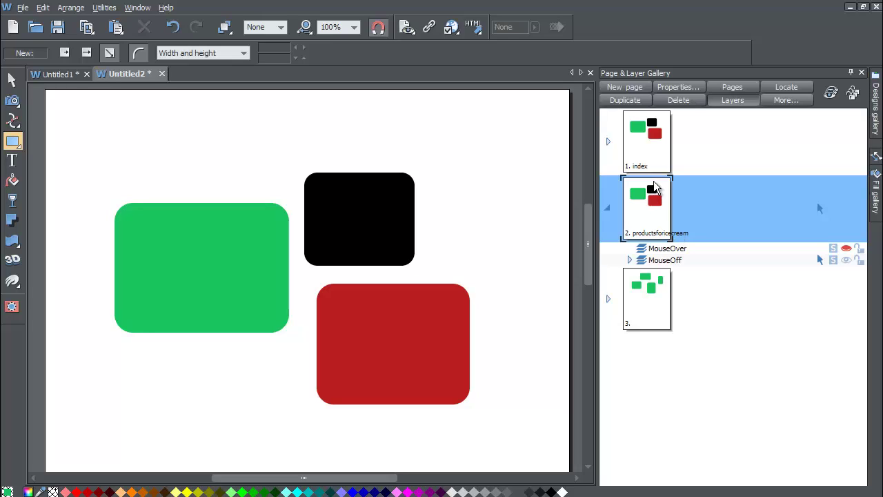
left_click(608, 207)
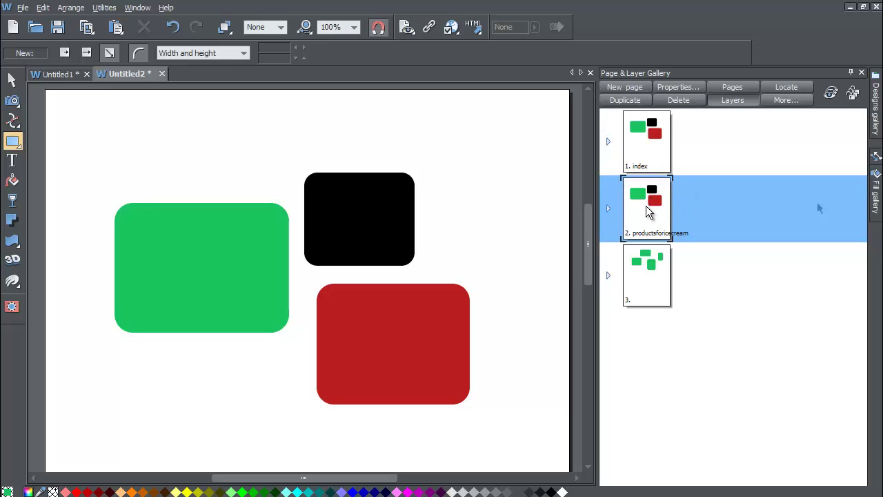
Move the productsforicecream page below the unnamed third page and back to second place, collapsing its layer list after each move.
left_click_drag(646, 224, 651, 298)
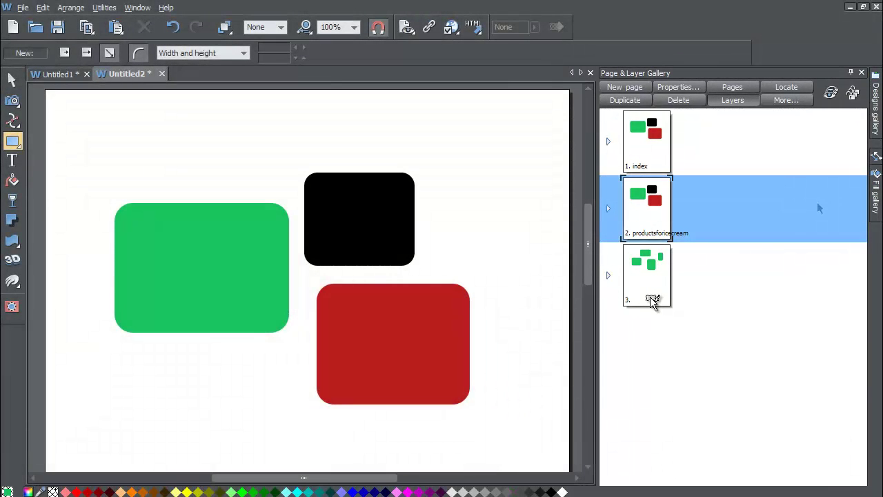
left_click_drag(652, 302, 652, 303)
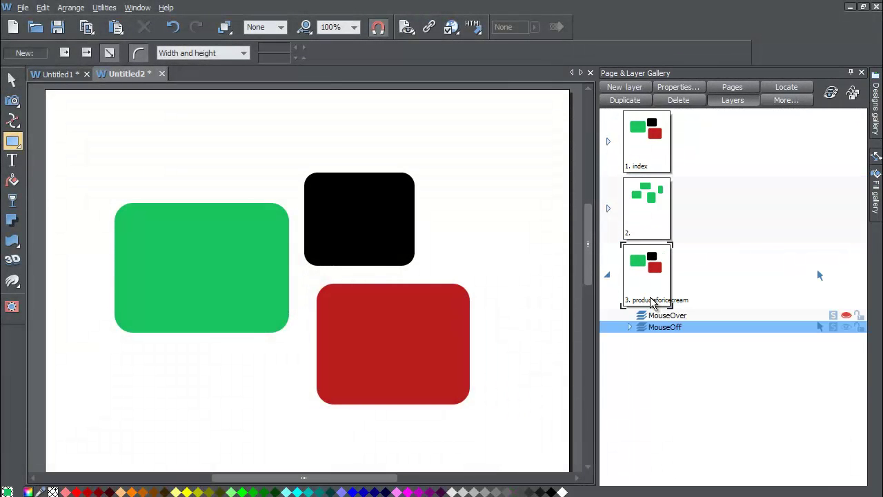
left_click(607, 275)
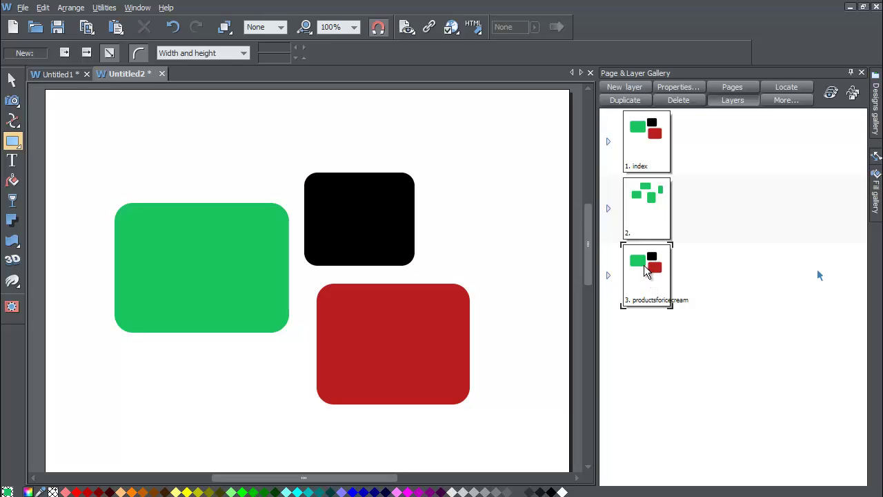
left_click(649, 288)
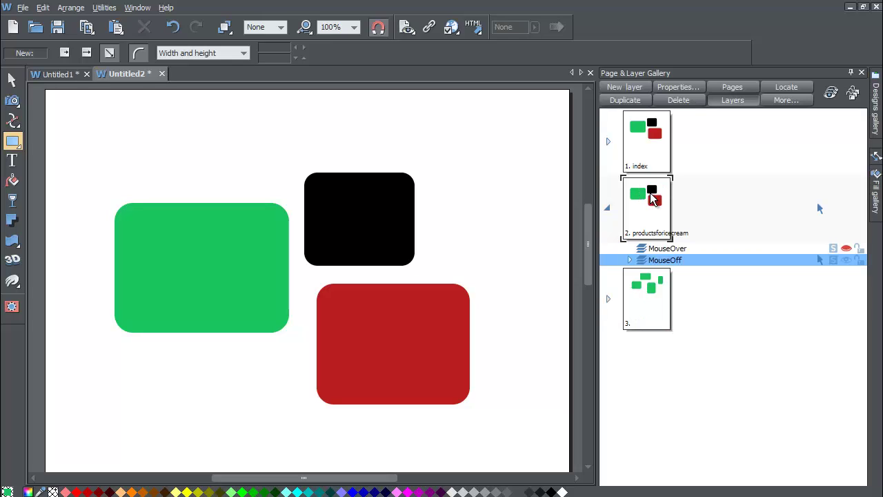
left_click(609, 207)
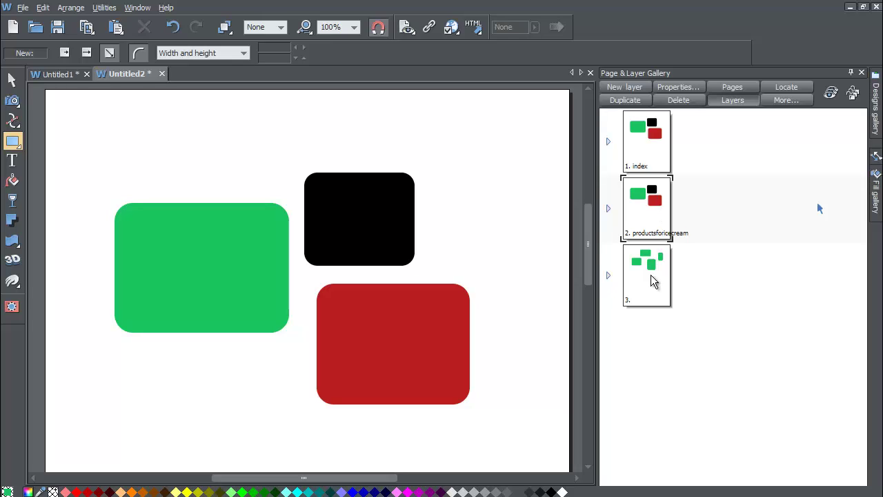
Rename the third page, with the four green rectangles, as "productsforcookies" and collapse its layer list.
left_click(649, 303)
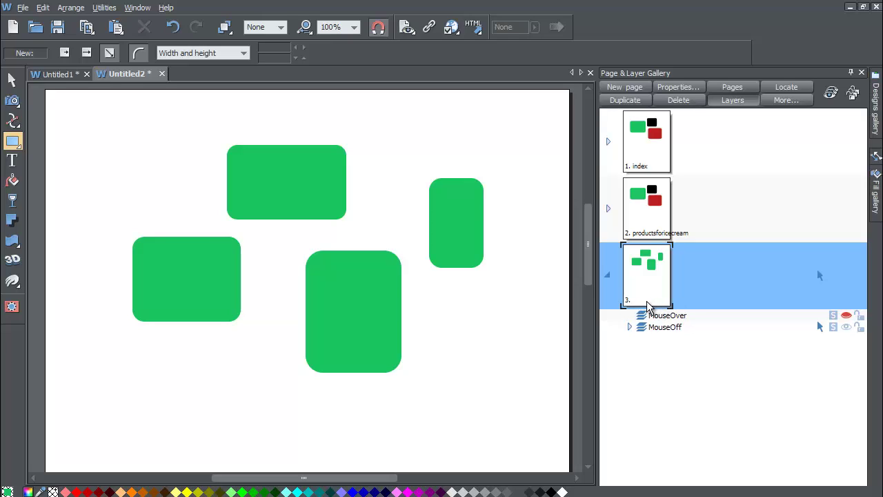
left_click(647, 301)
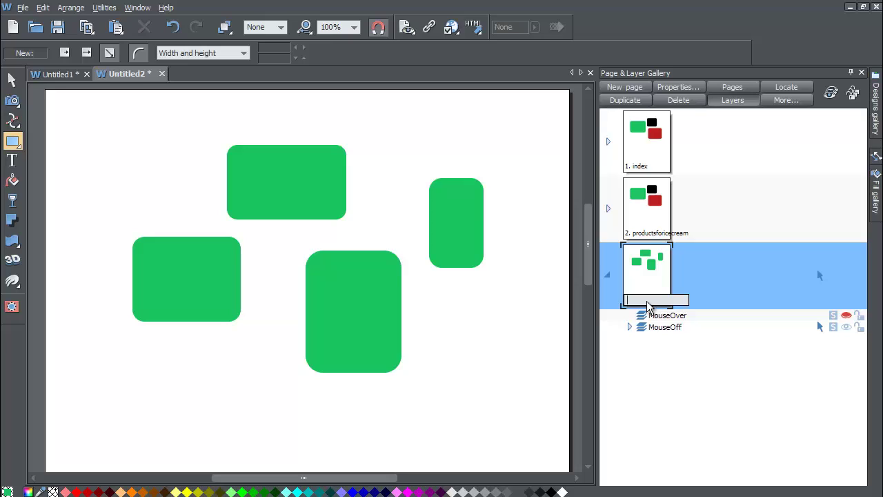
type("po")
type("oductsfor")
type("cookies")
key("Return")
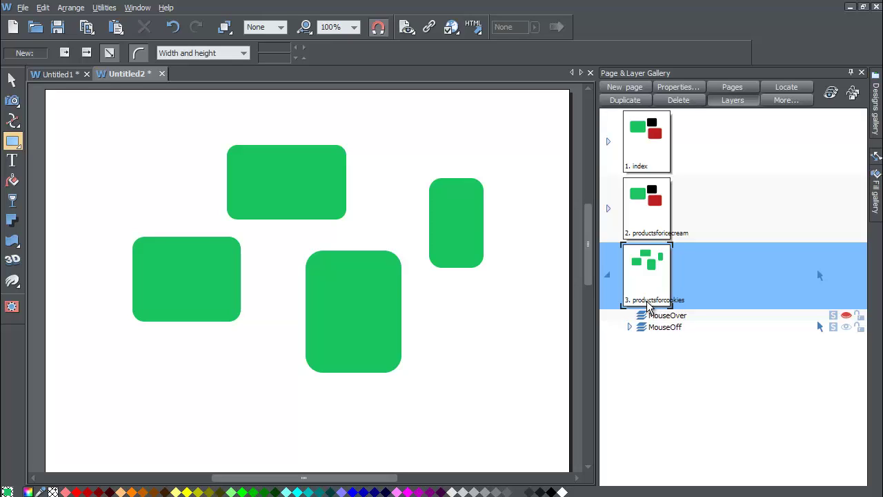
left_click(608, 274)
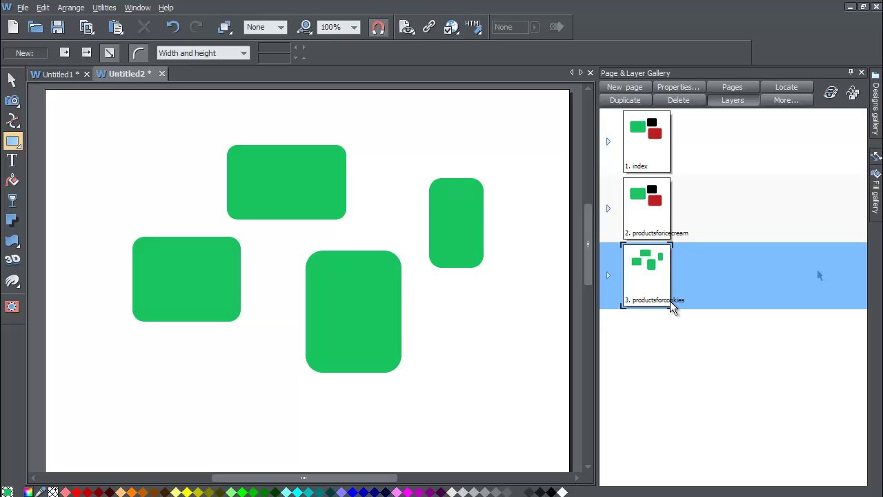
Move the index page below productsforicecream to make it the second page, and collapse its layer list.
left_click(654, 138)
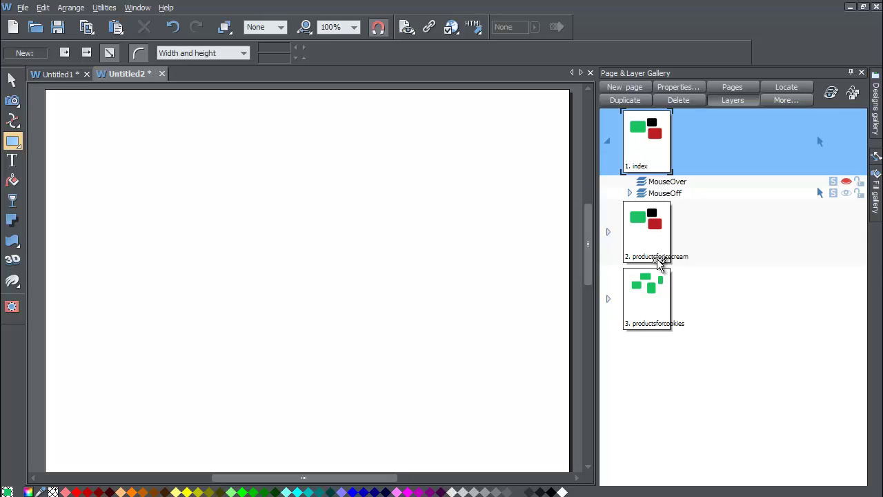
left_click_drag(657, 258, 647, 214)
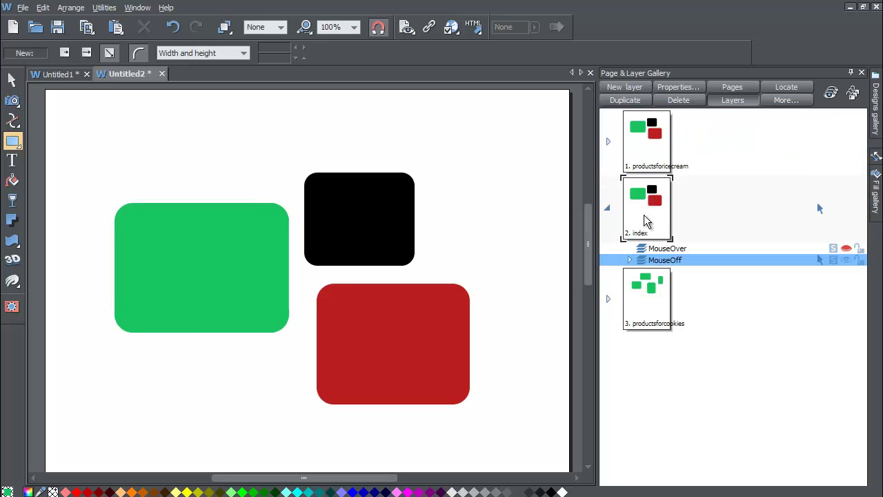
left_click(607, 207)
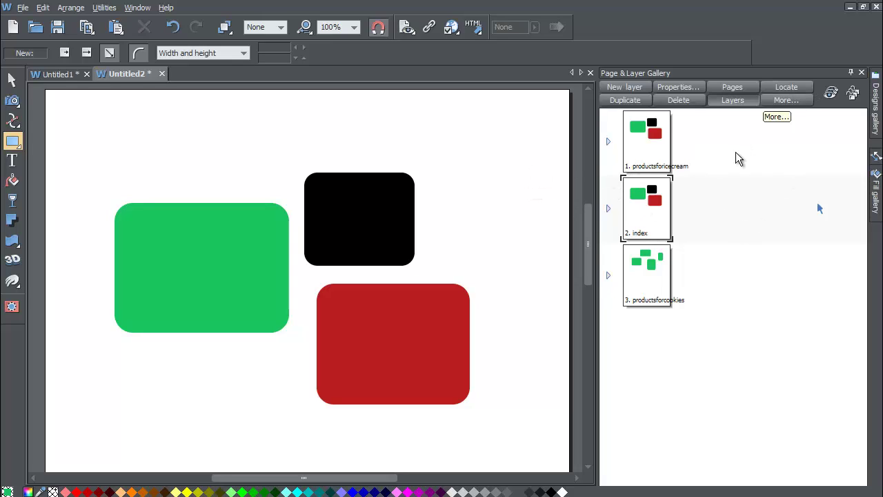
Turn Auto Hide back on for the Page & Layer Gallery and bring the hidden gallery into view.
left_click(851, 73)
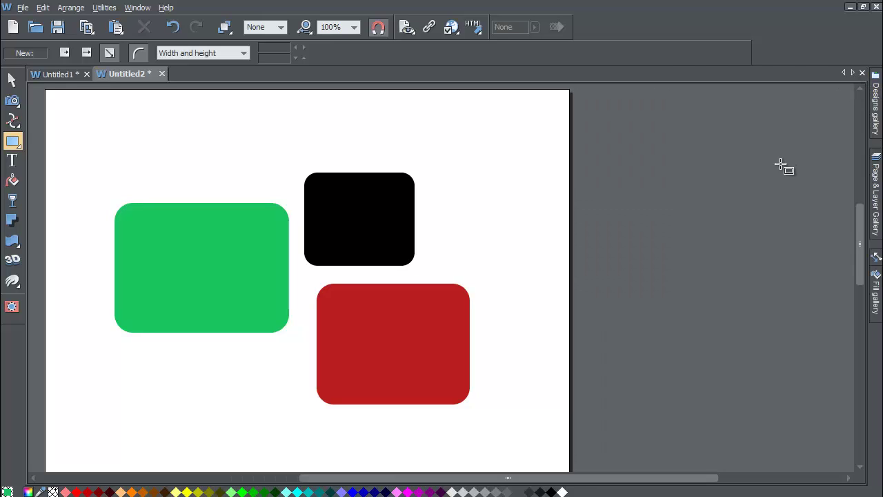
mouse_move(873, 200)
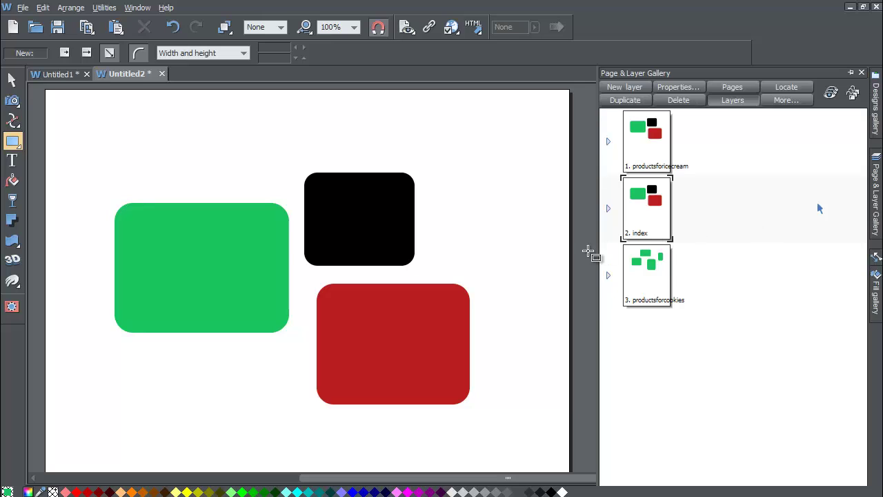